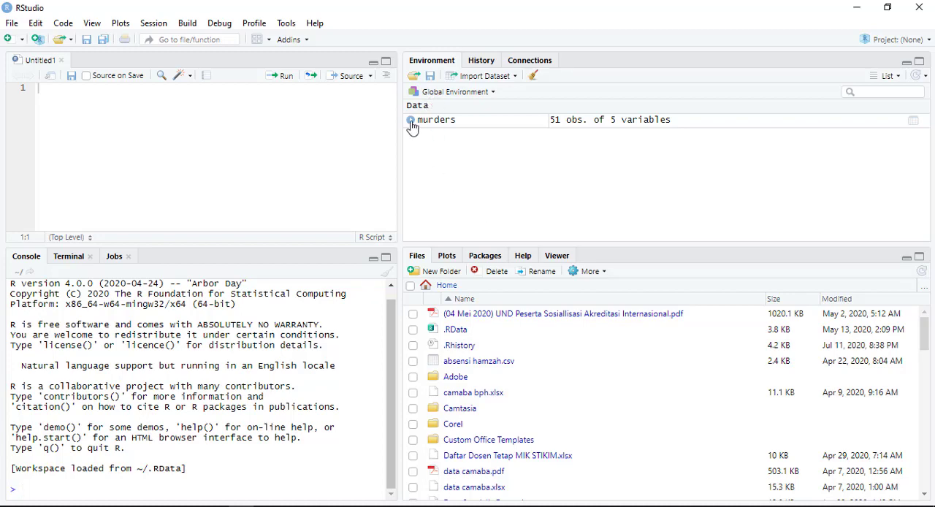
# - Open the murders data frame in the data viewer and look through its rows down to the end and back
pyautogui.click(481, 129)
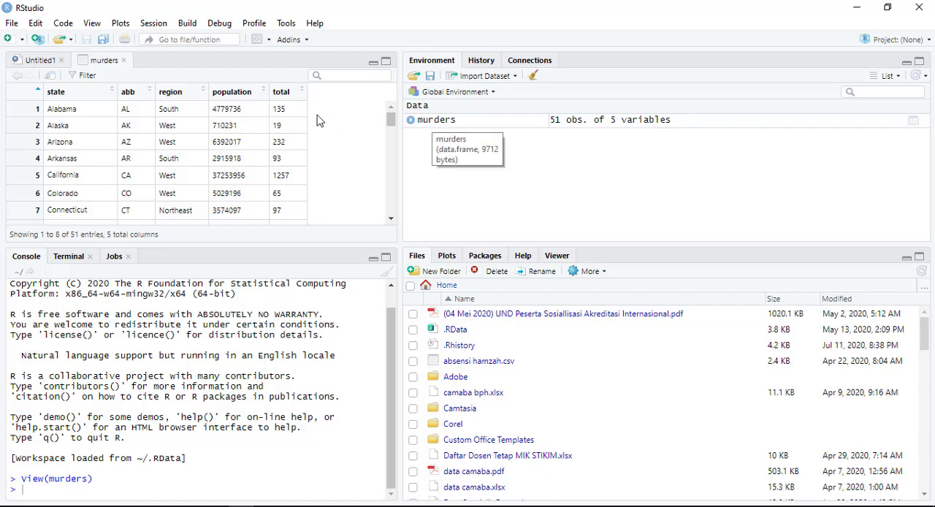
pyautogui.scroll(-5, 91, 152)
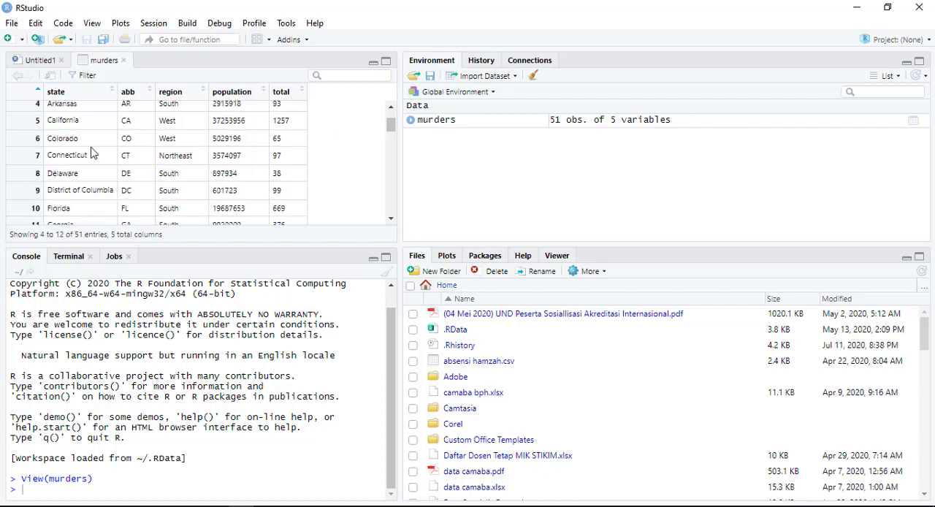
pyautogui.scroll(-6, 92, 152)
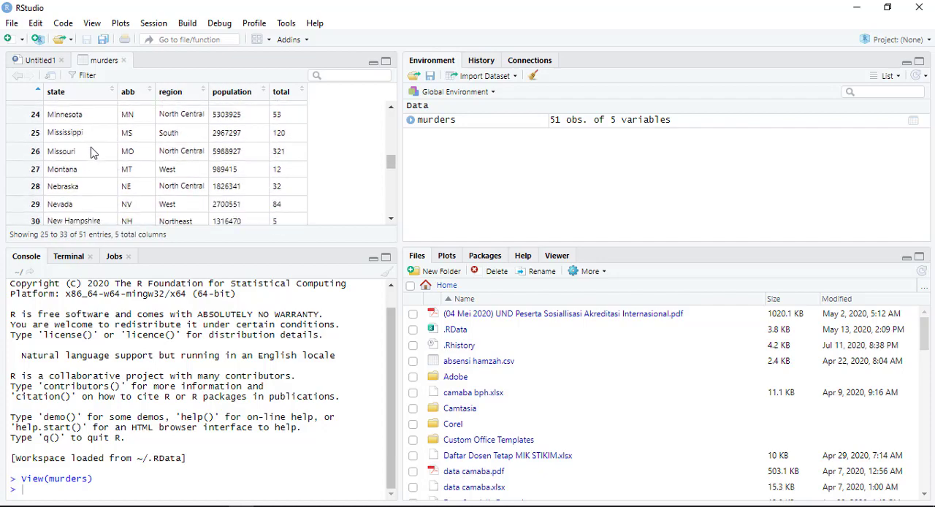
pyautogui.scroll(-4, 91, 152)
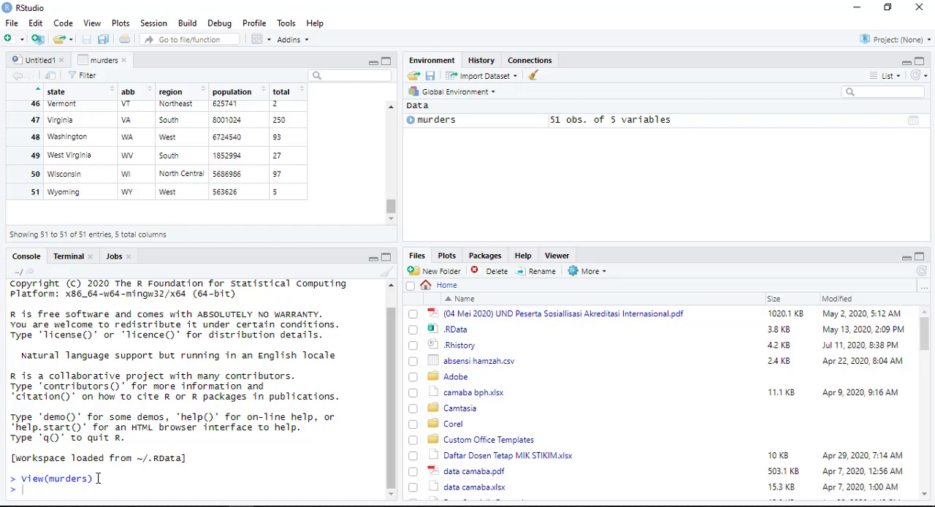
pyautogui.tripleClick(66, 474)
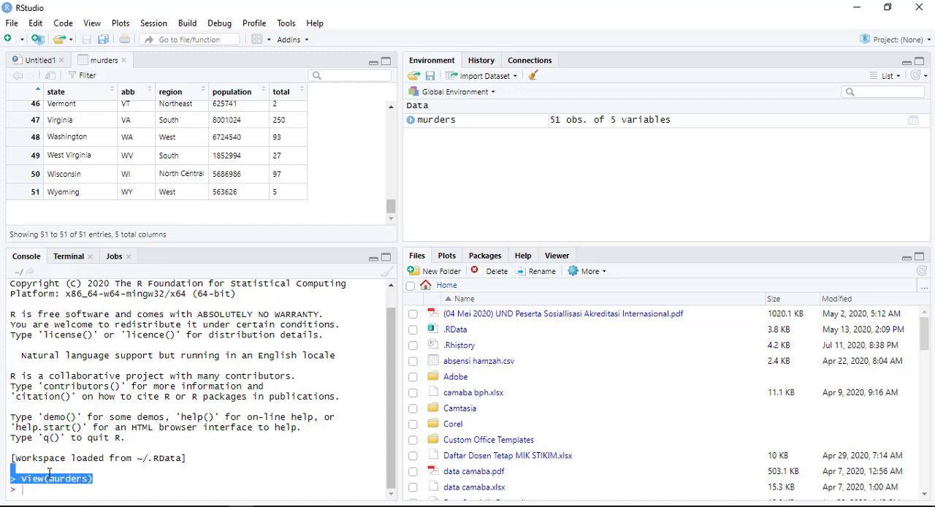
pyautogui.click(84, 491)
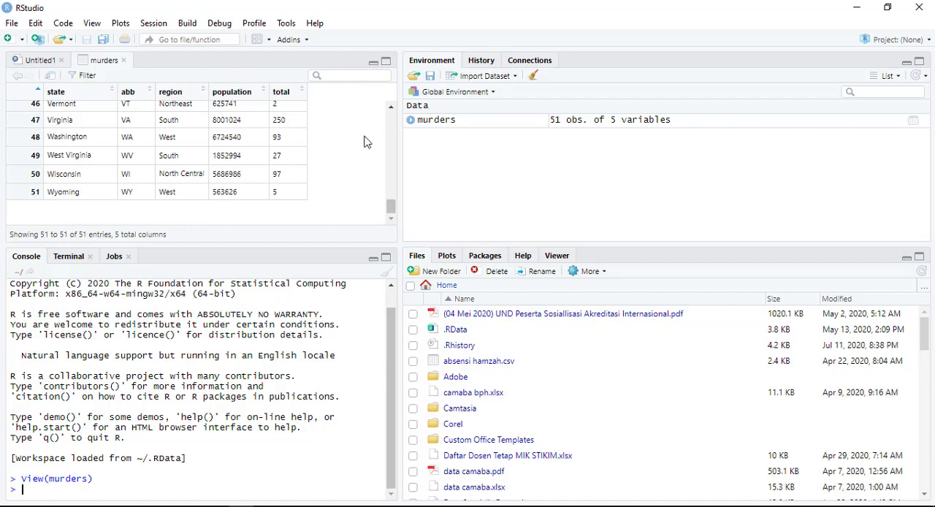
pyautogui.scroll(2, 339, 171)
pyautogui.scroll(10, 339, 172)
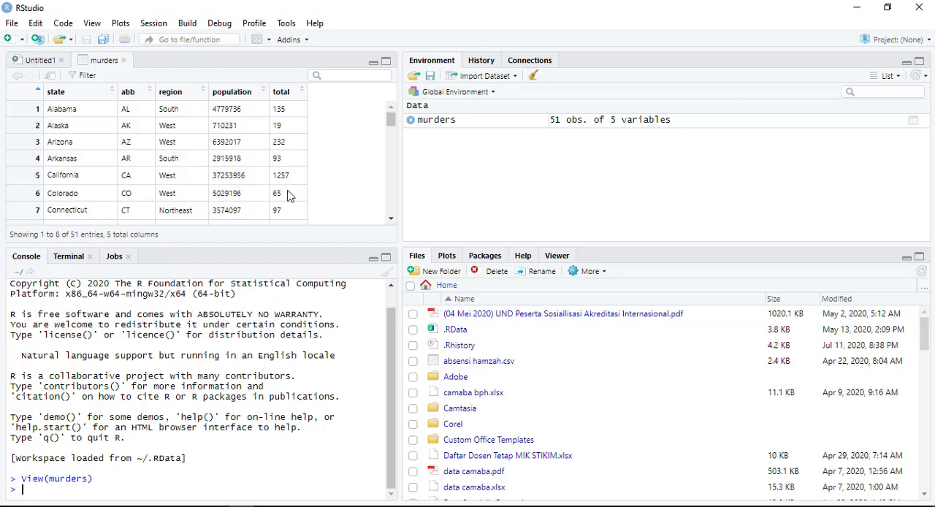
# - Show the command history and the plots area, and look back through the earlier commands
pyautogui.click(483, 60)
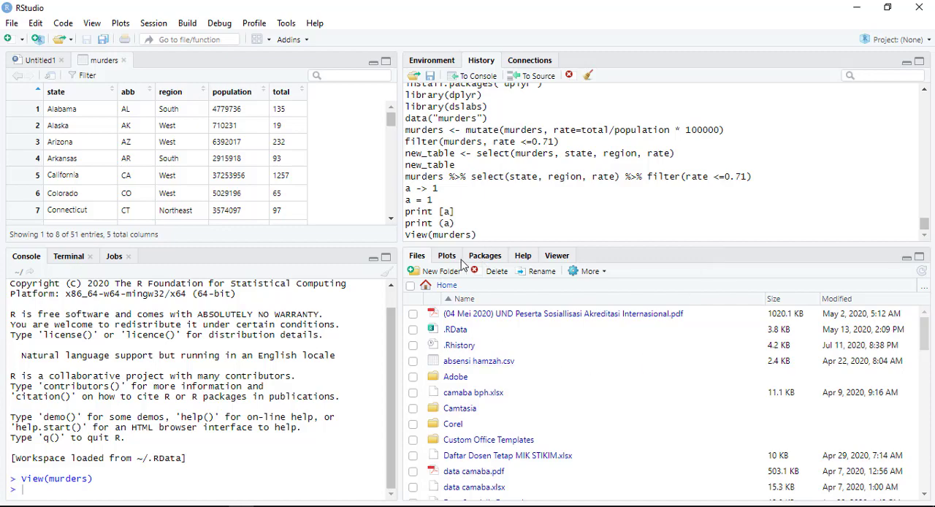
pyautogui.click(447, 257)
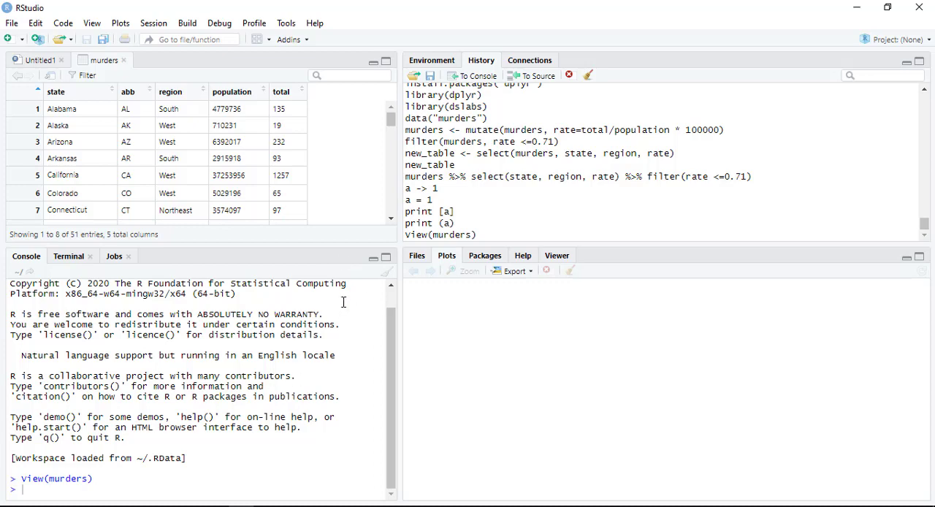
pyautogui.scroll(5, 590, 170)
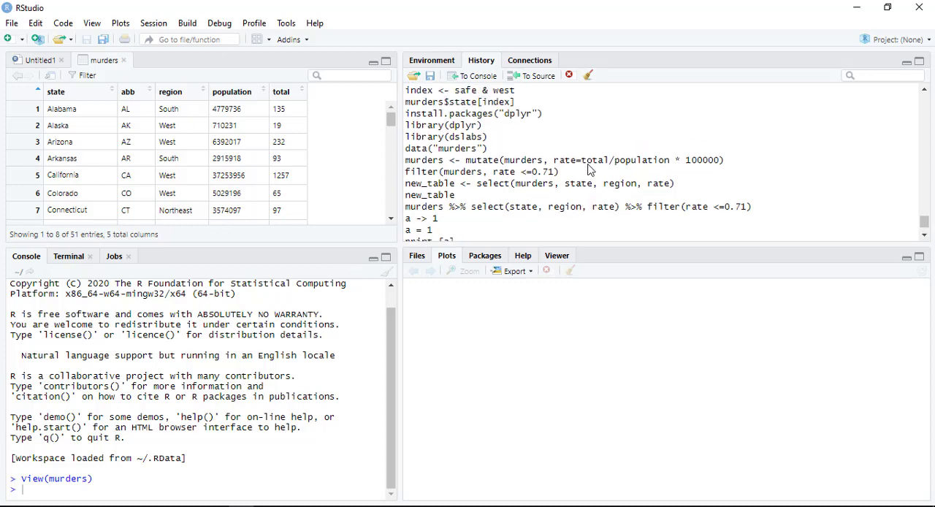
# - Clear all history entries and empty the console output
pyautogui.click(590, 81)
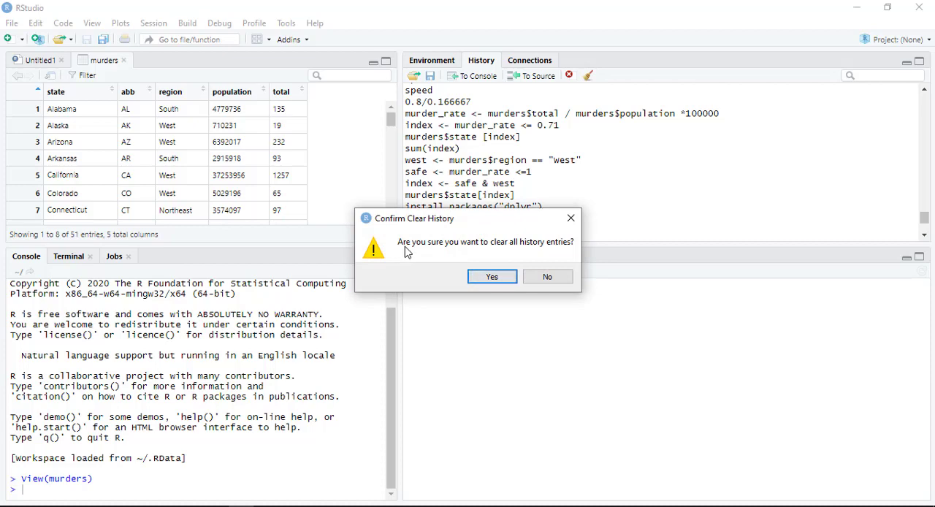
pyautogui.click(493, 277)
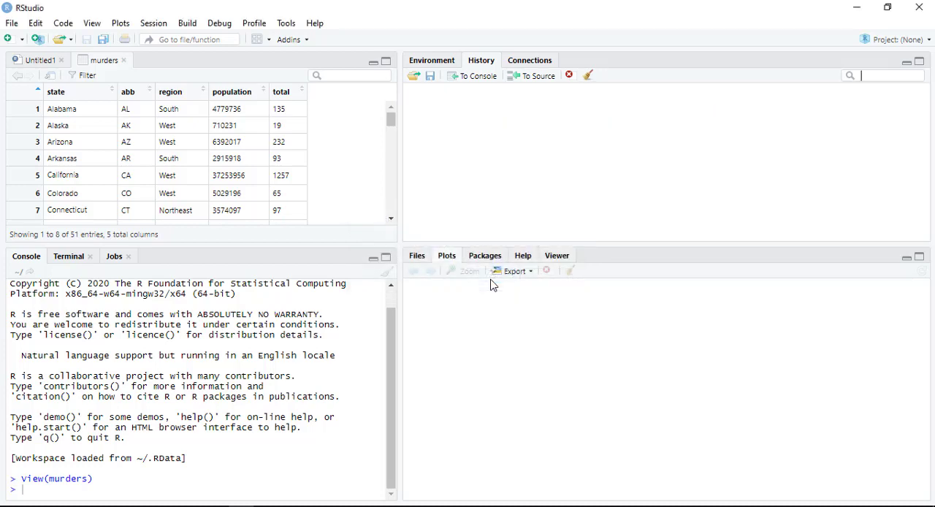
pyautogui.click(388, 274)
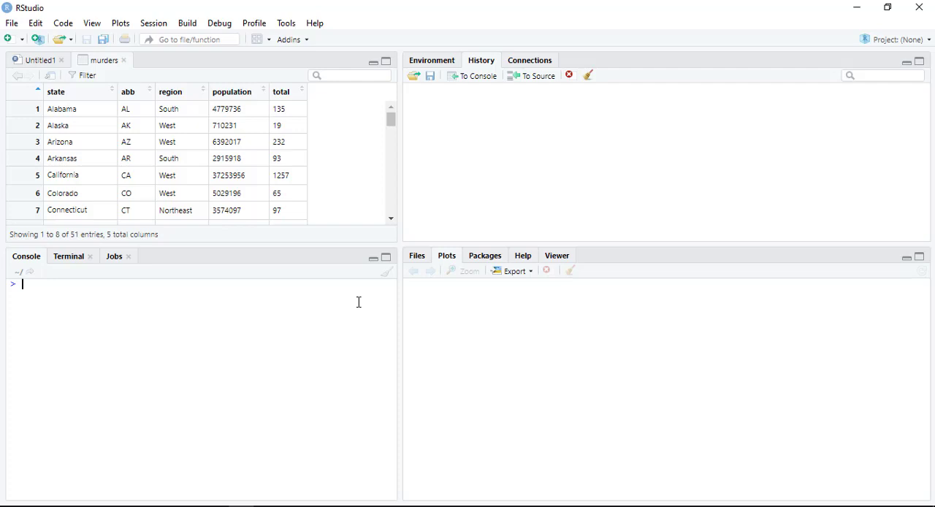
# - Assign 1 to variable a in the console with a = 1 and output it with print (a)
pyautogui.write('a = 1')
pyautogui.press('Return')
pyautogui.write('print (a')
pyautogui.press('Return')
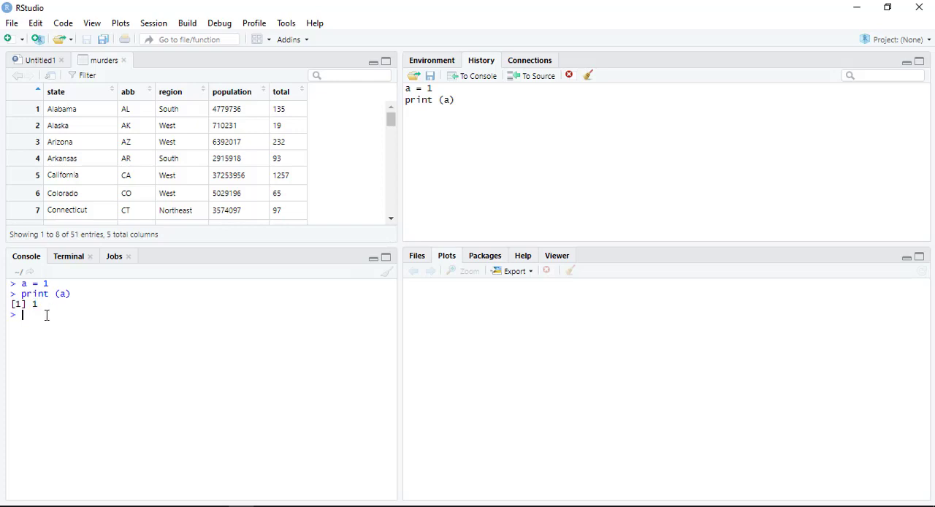
# - Assign 2 to variable b in the console with b = 2 and output it with print (b)
pyautogui.write('b =')
pyautogui.write(' 1')
pyautogui.press('Return')
pyautogui.write('print (2')
pyautogui.press('BackSpace')
pyautogui.write('b')
pyautogui.press('Return')
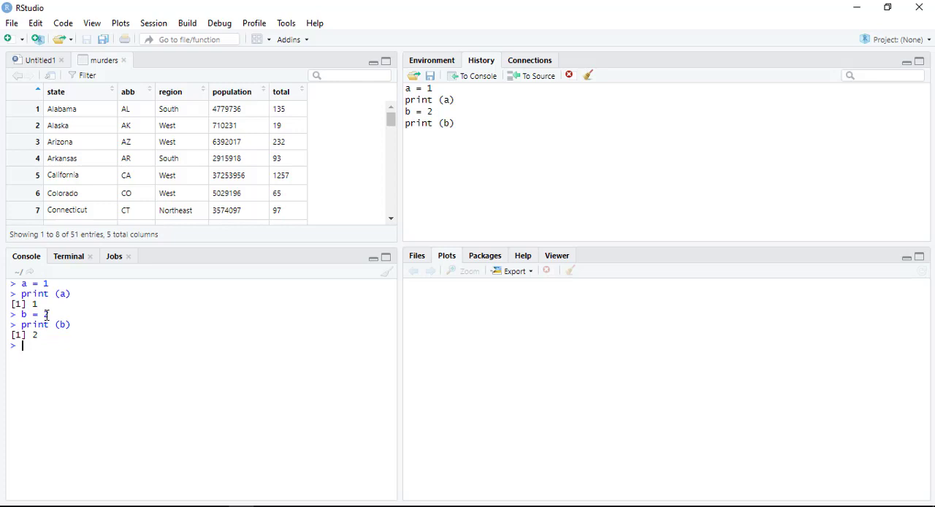
# - Assign the sequence (1:5) to variable c in the console and output it with print (c)
pyautogui.write('c = (1:5')
pyautogui.press('Return')
pyautogui.write('print (')
pyautogui.press('BackSpace')
pyautogui.write(')')
pyautogui.press('Left')
pyautogui.write('(c')
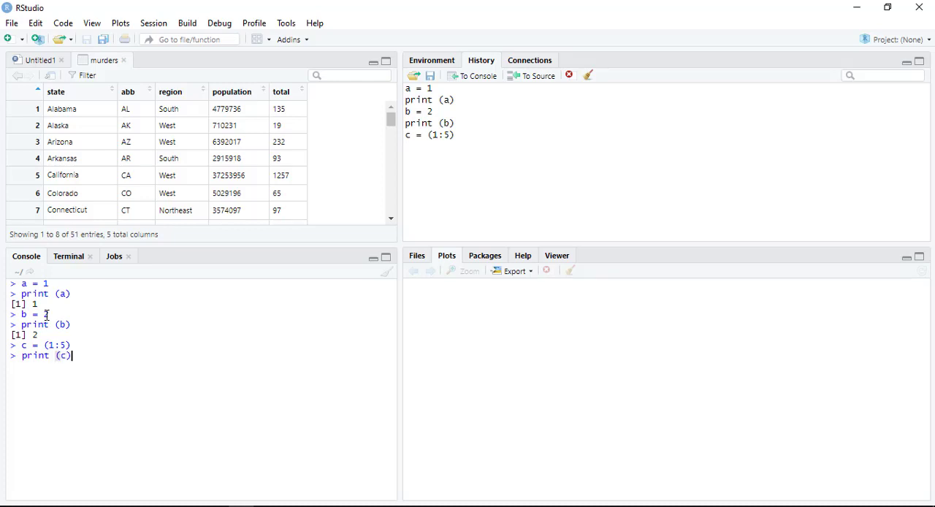
pyautogui.press('Delete')
pyautogui.write(')')
pyautogui.press('Return')
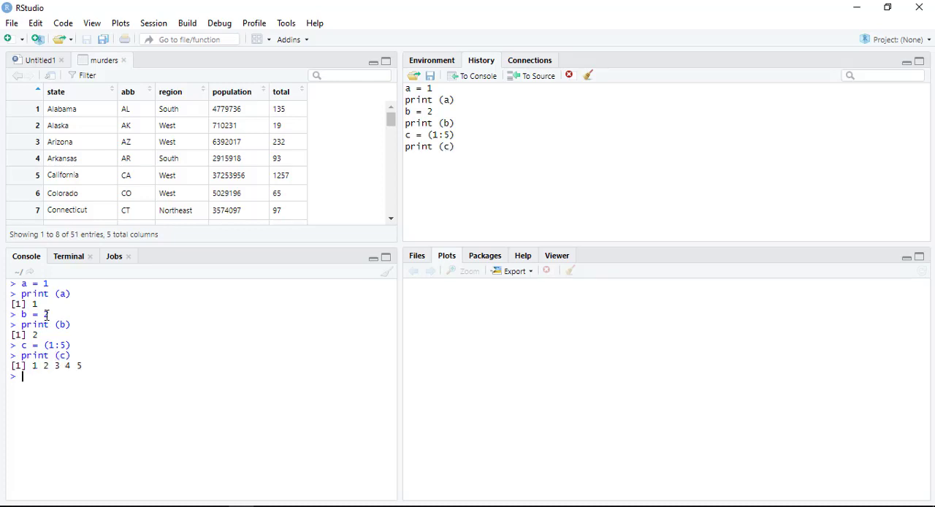